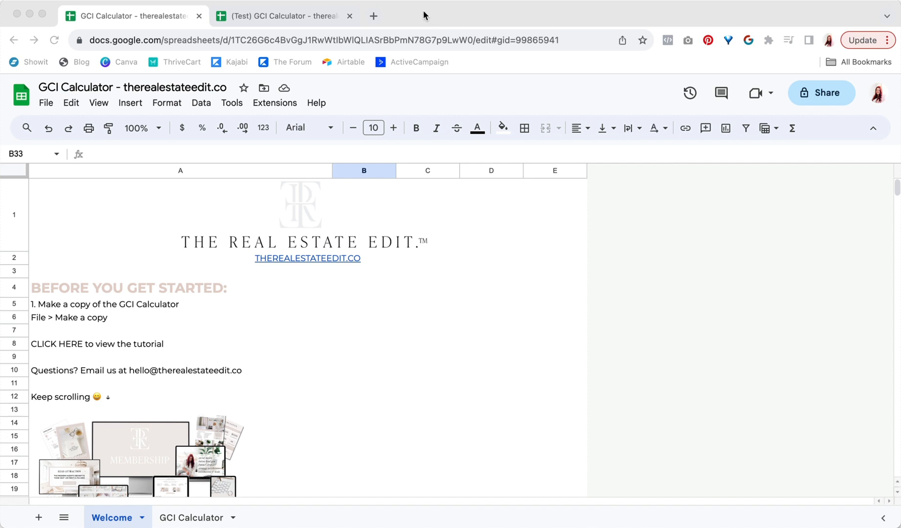
click(47, 104)
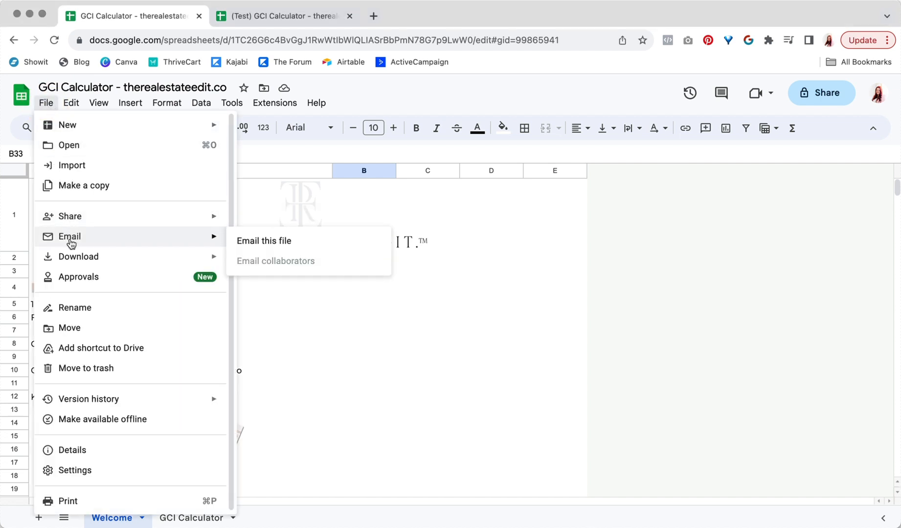
click(85, 190)
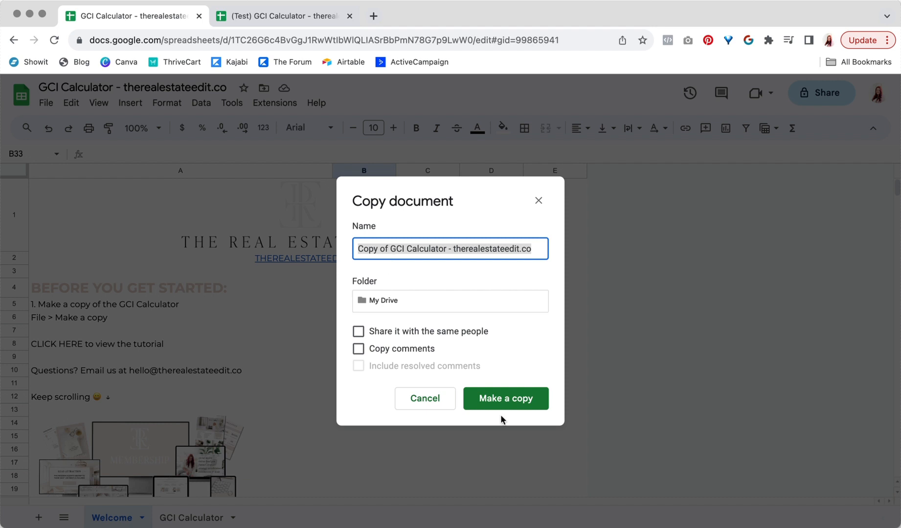
click(424, 399)
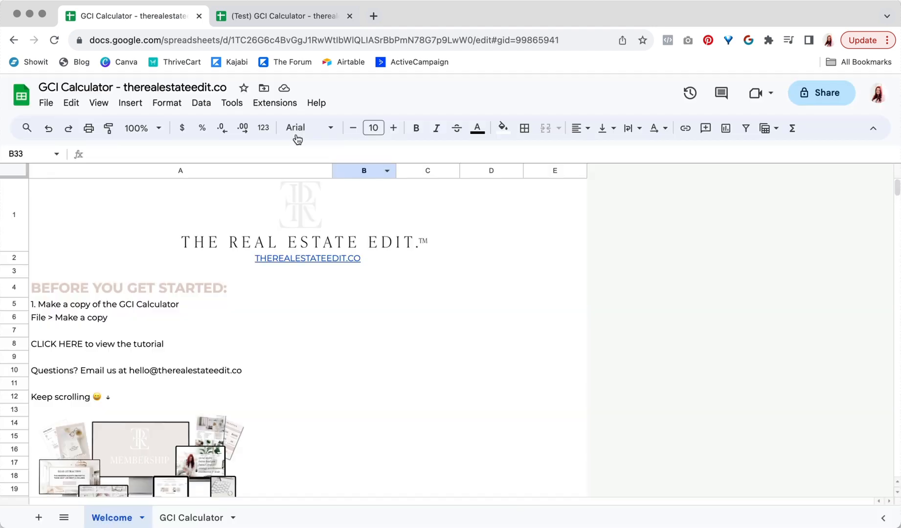
- In the (Test) GCI Calculator spreadsheet, look through the Welcome sheet and open the GCI Calculator sheet
click(266, 19)
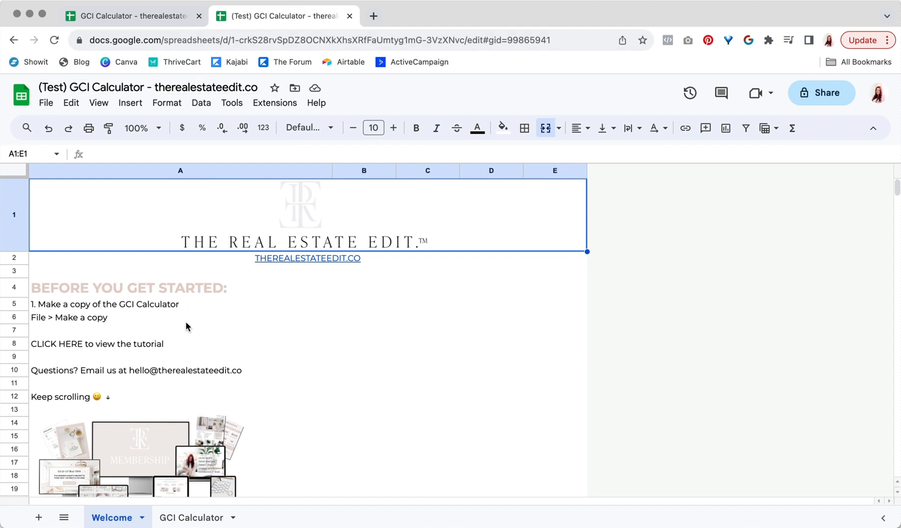
scroll(185, 322, down, 5)
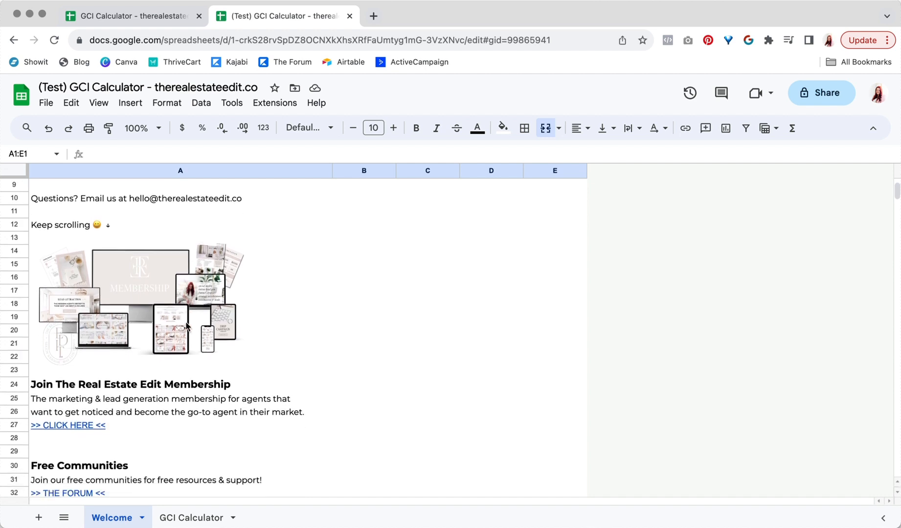
scroll(186, 327, down, 3)
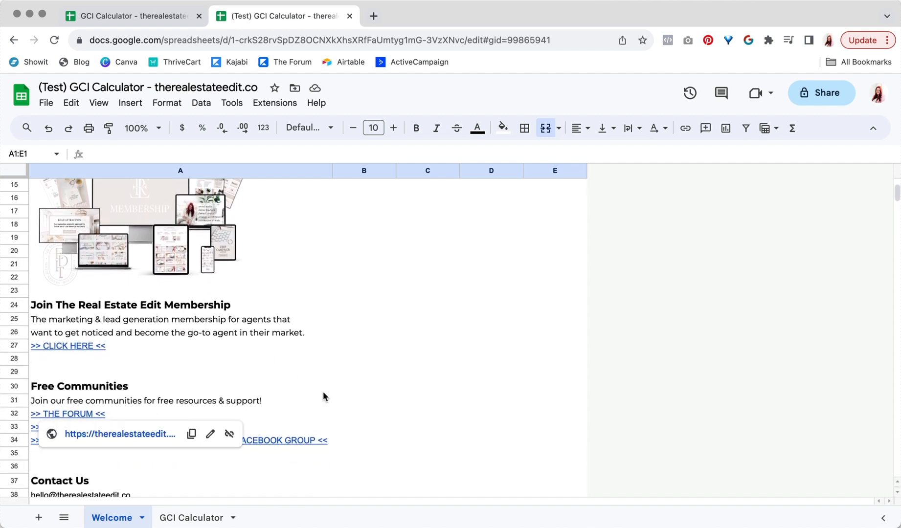
scroll(385, 376, up, 7)
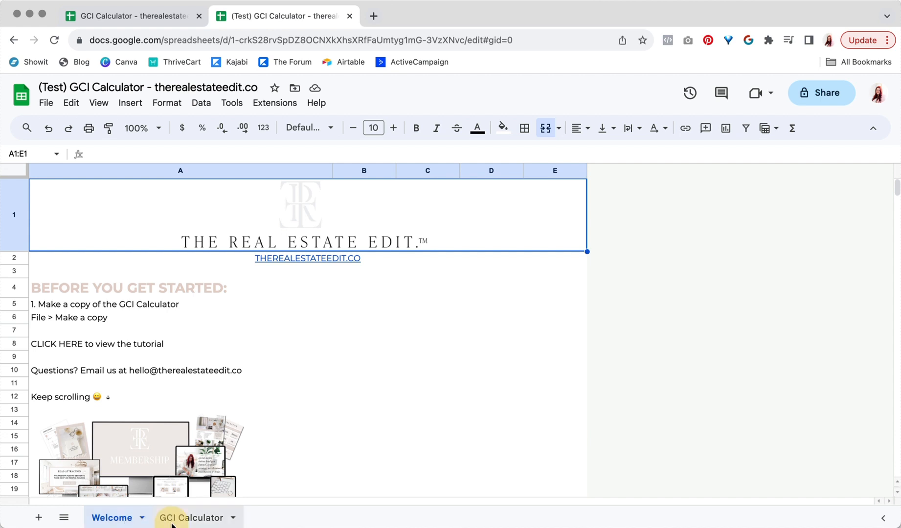
click(171, 522)
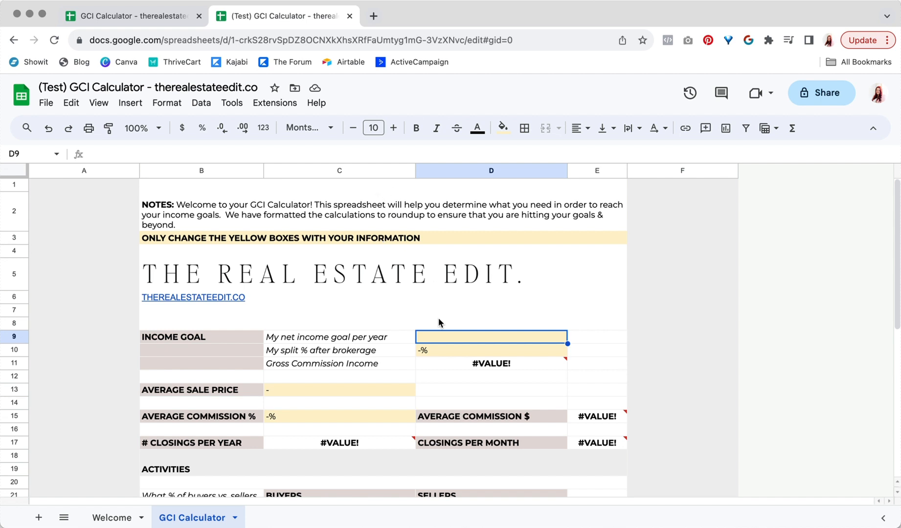
- In the Income Goal section, set the yearly net income goal to $200,000 and the split after brokerage to 70%
double_click(433, 336)
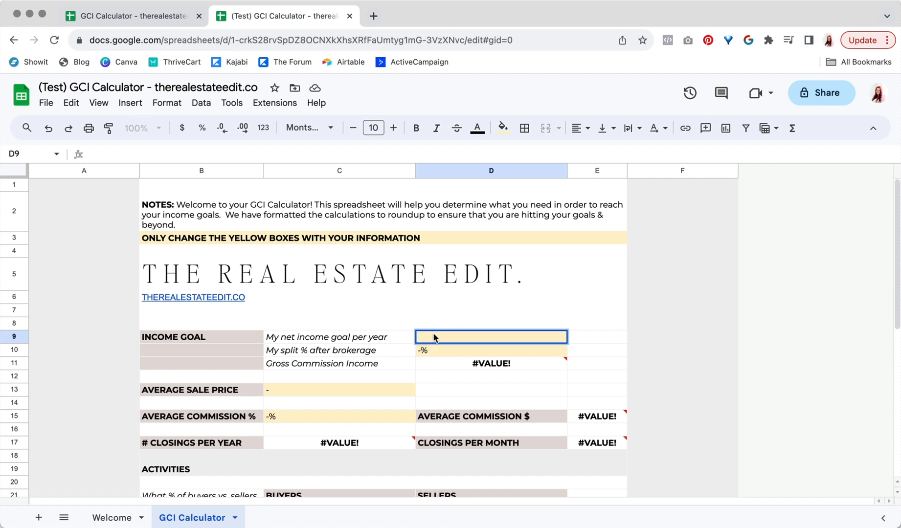
text(200000)
key(Return)
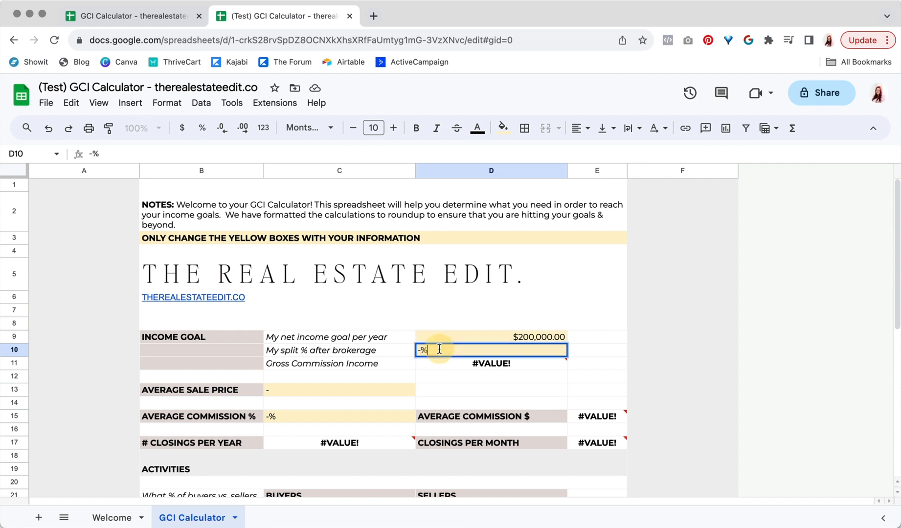
double_click(421, 350)
key(BackSpace)
text(70)
click(594, 346)
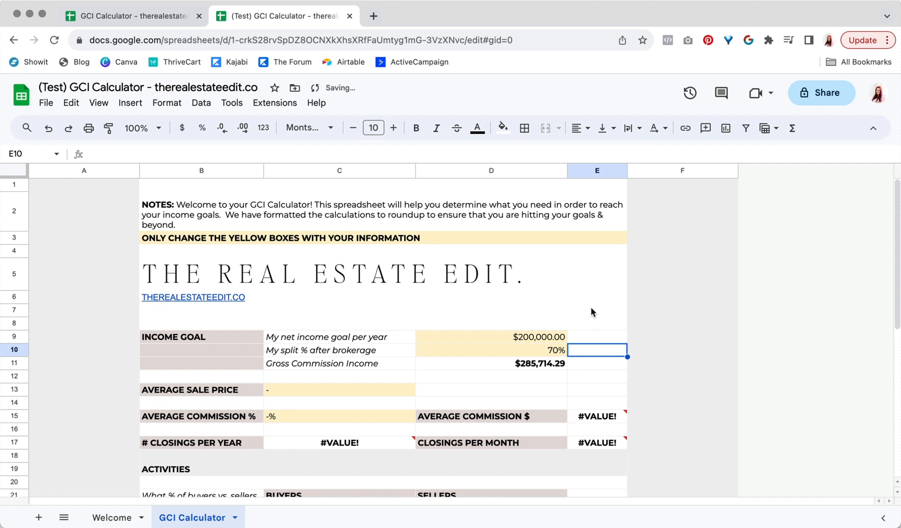
click(591, 332)
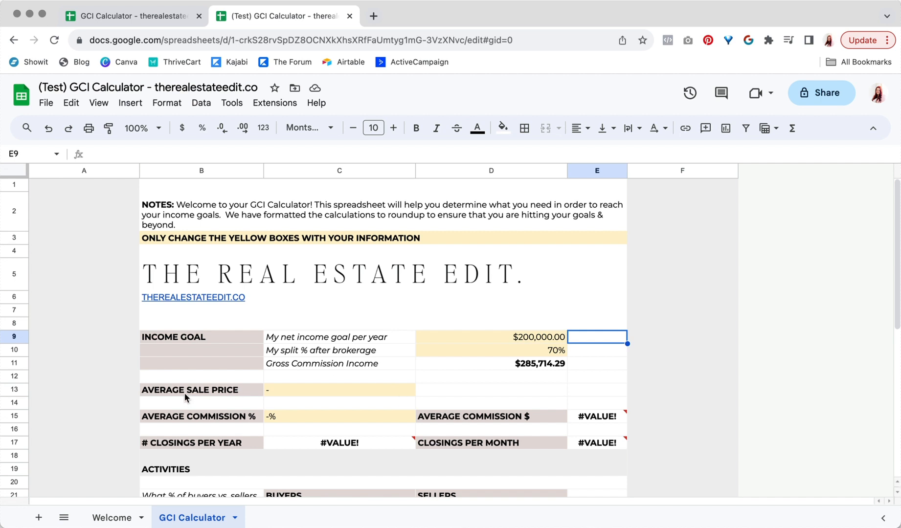
- Replace the placeholder for the average sale price with $350,000
double_click(289, 390)
drag(289, 391, 247, 391)
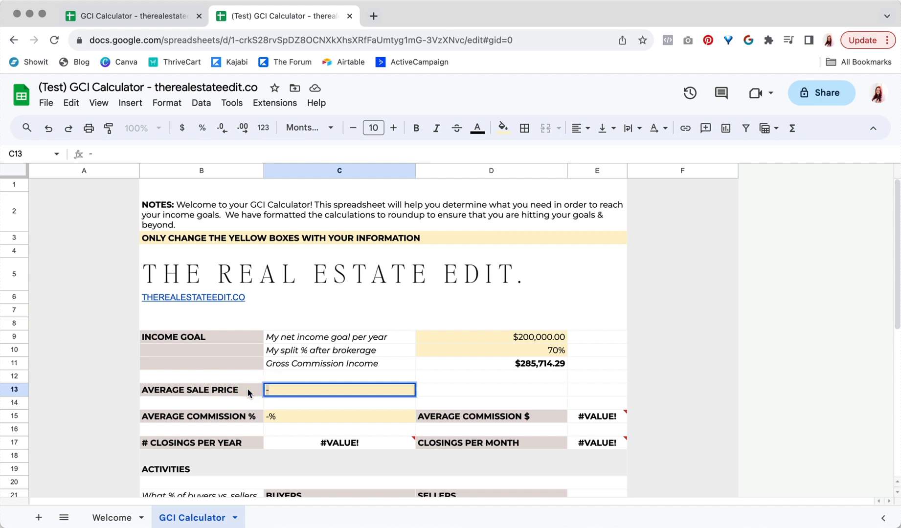
text(350000)
click(470, 390)
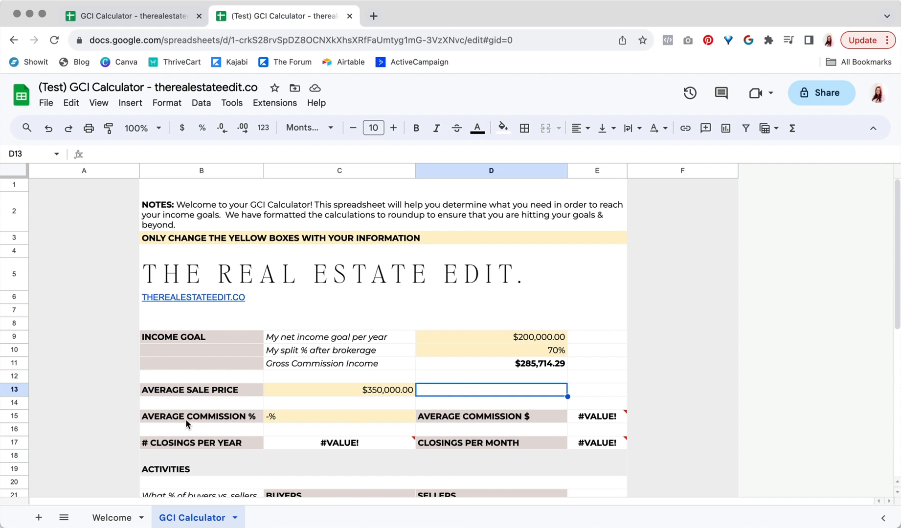
- Set the average commission percentage to 3%, replacing the placeholder dash
click(274, 415)
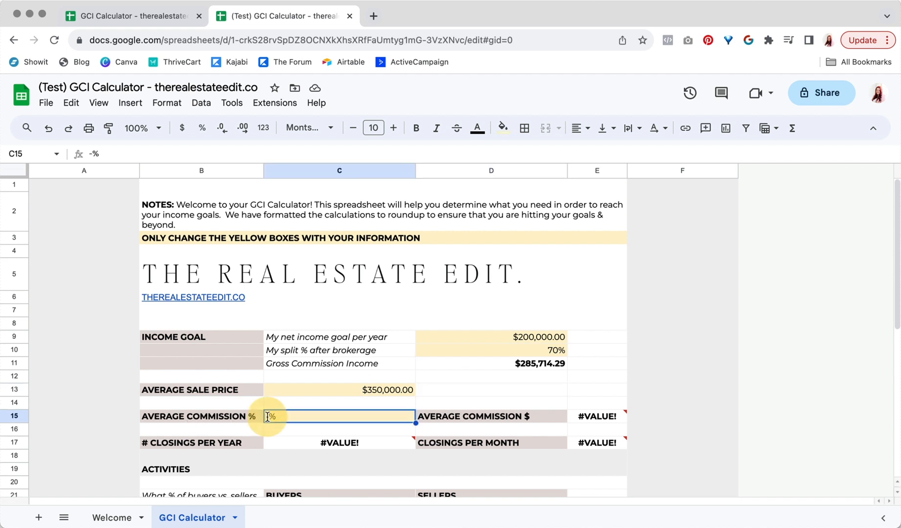
double_click(264, 417)
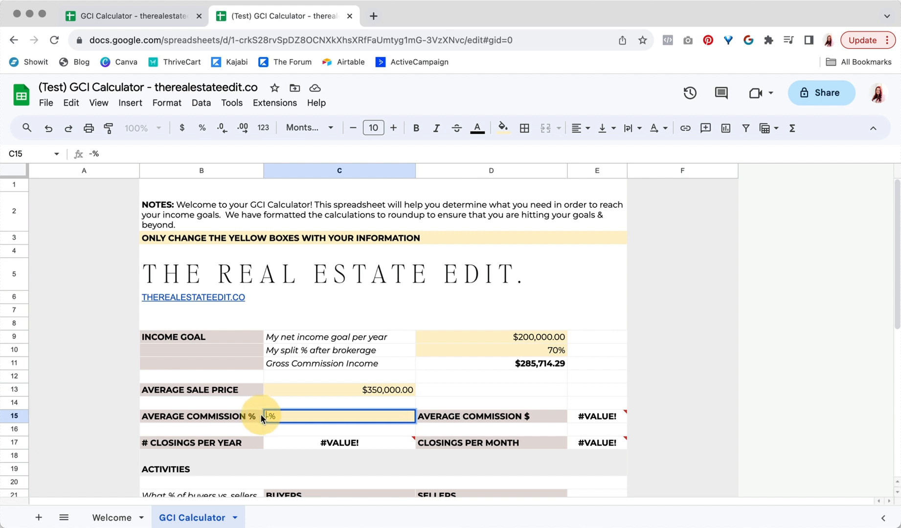
key(Delete)
text(3)
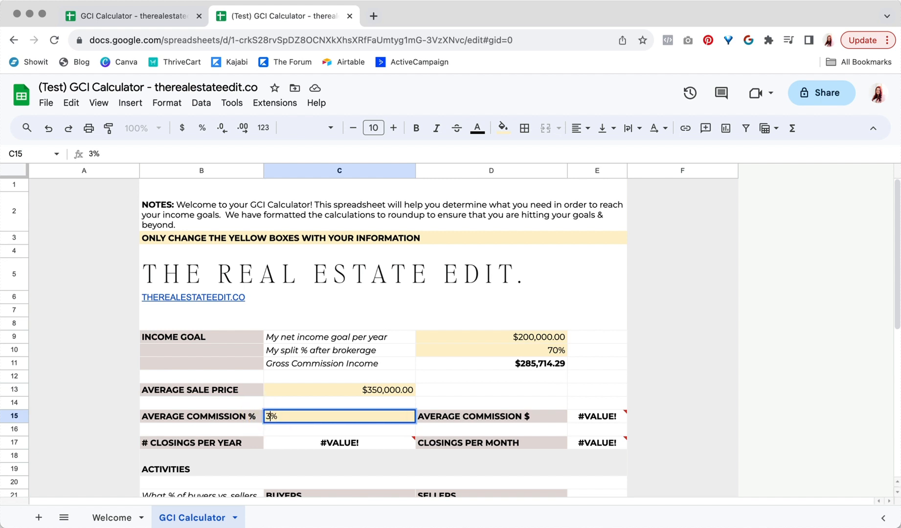
click(450, 400)
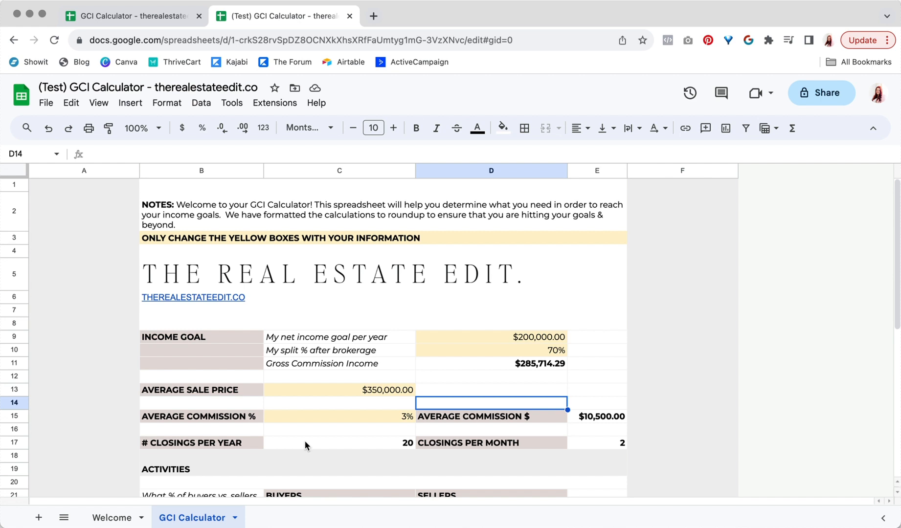
- In the Activities section, set the buyers versus sellers split to 60% buyers and 40% sellers
scroll(304, 439, down, 3)
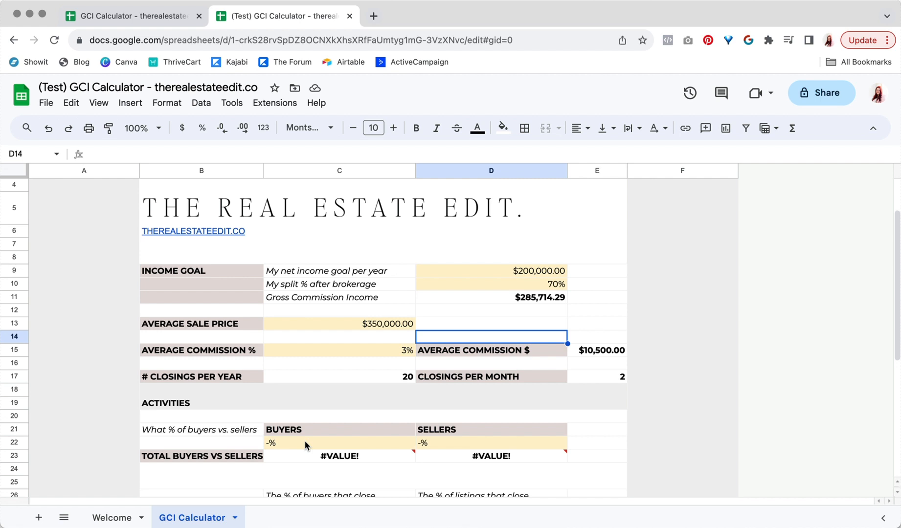
double_click(266, 442)
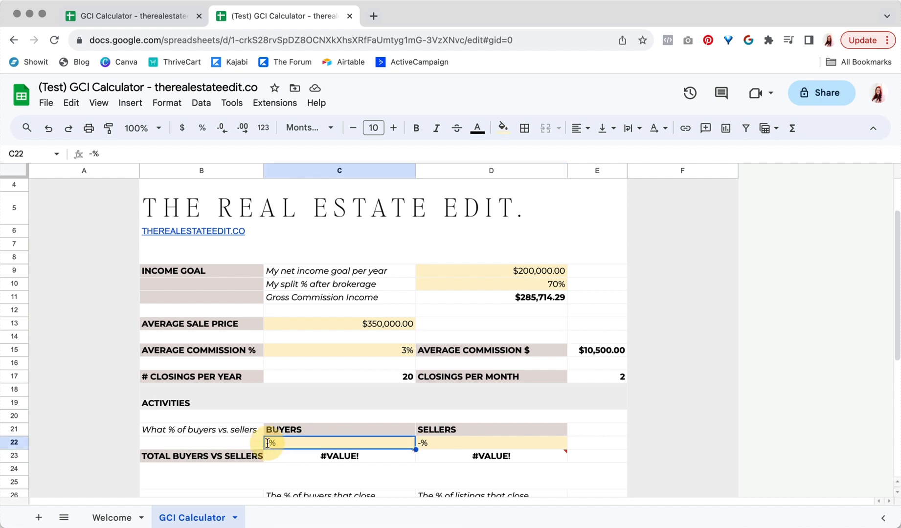
click(264, 441)
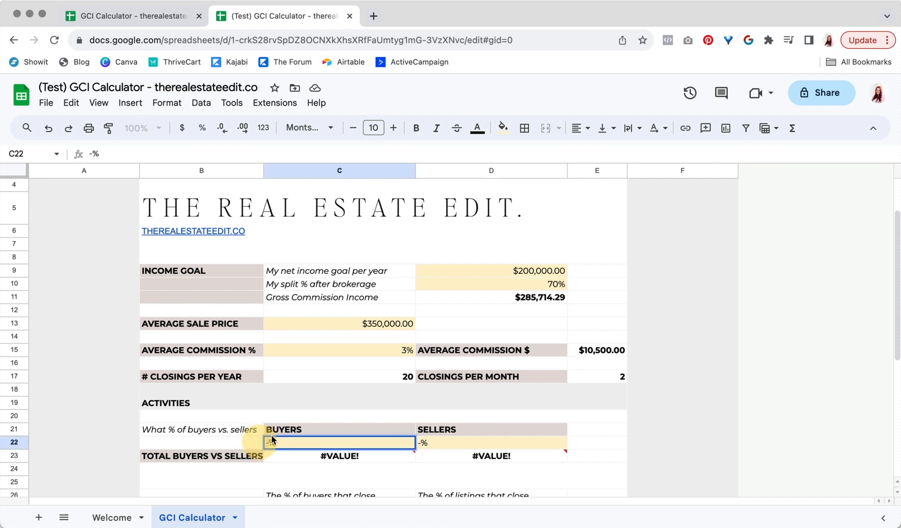
key(BackSpace)
text(60)
click(420, 443)
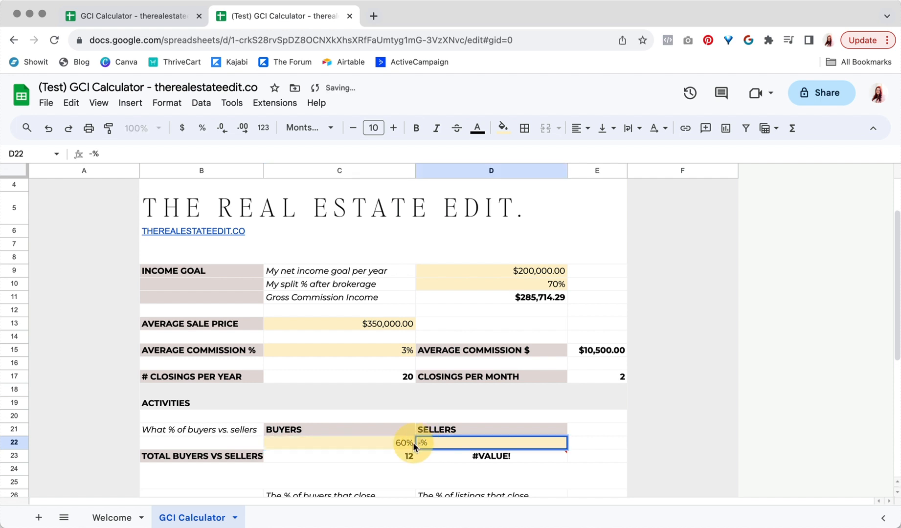
text(40)
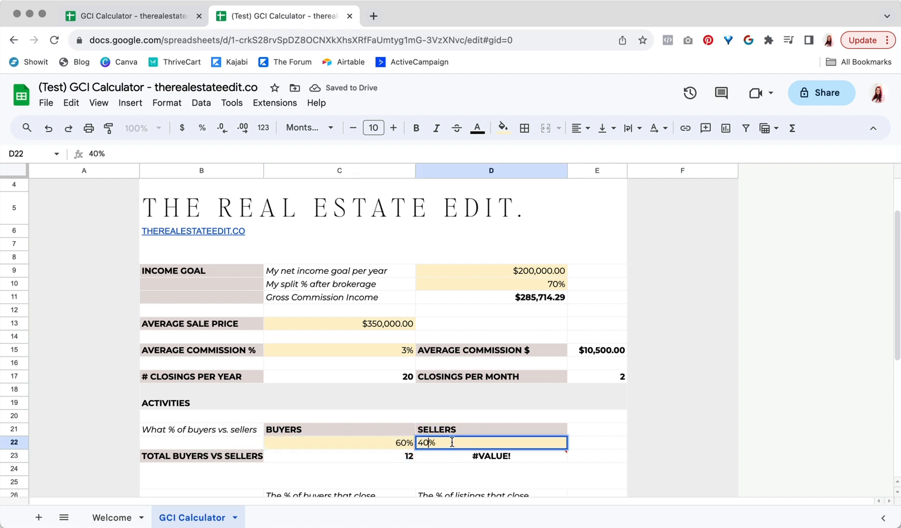
click(588, 443)
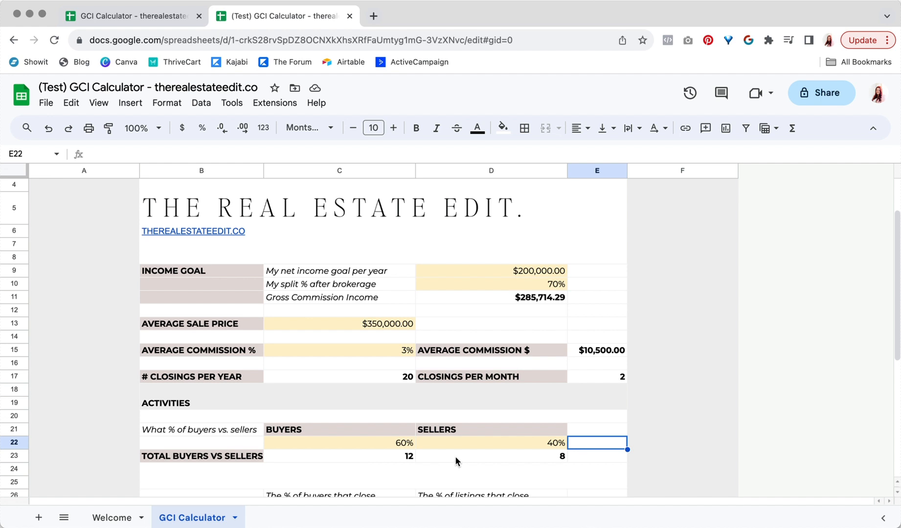
- In the Conversion Rate row, set the percentage of listings that close to 90%
scroll(454, 461, down, 1)
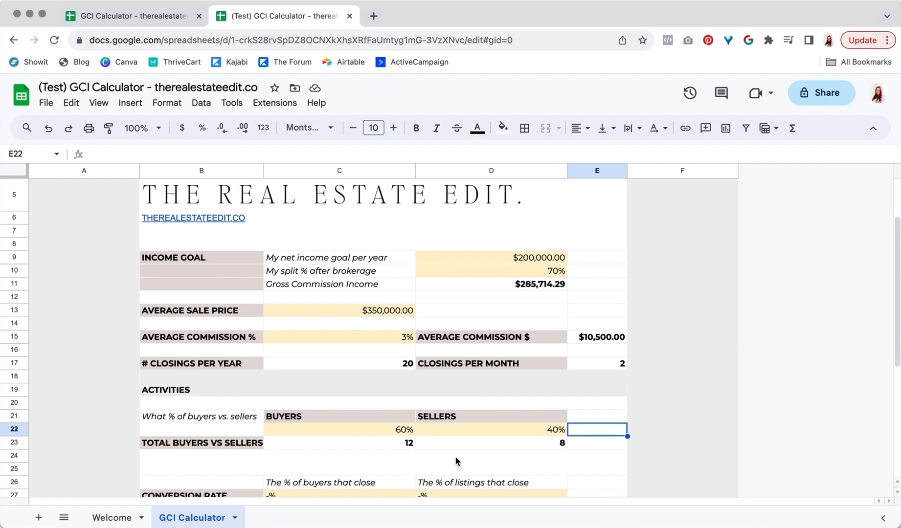
scroll(455, 462, down, 2)
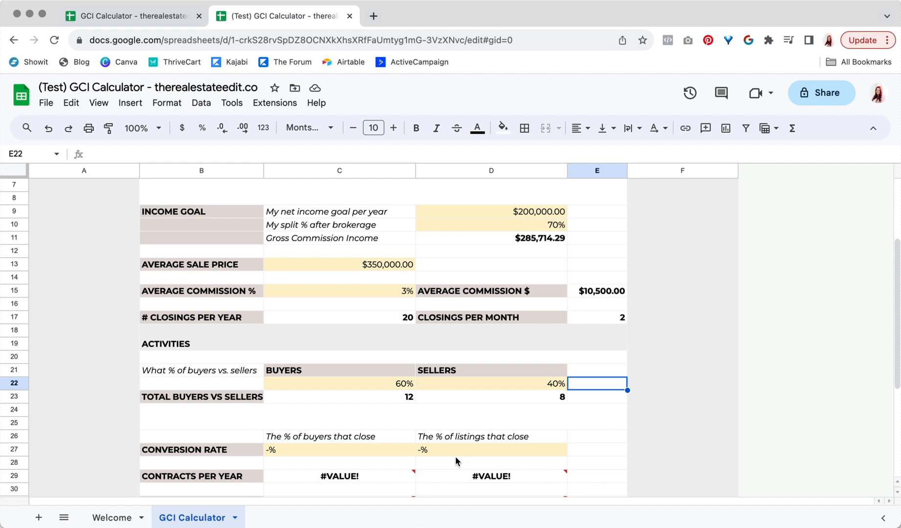
scroll(455, 461, down, 1)
scroll(455, 461, down, 1)
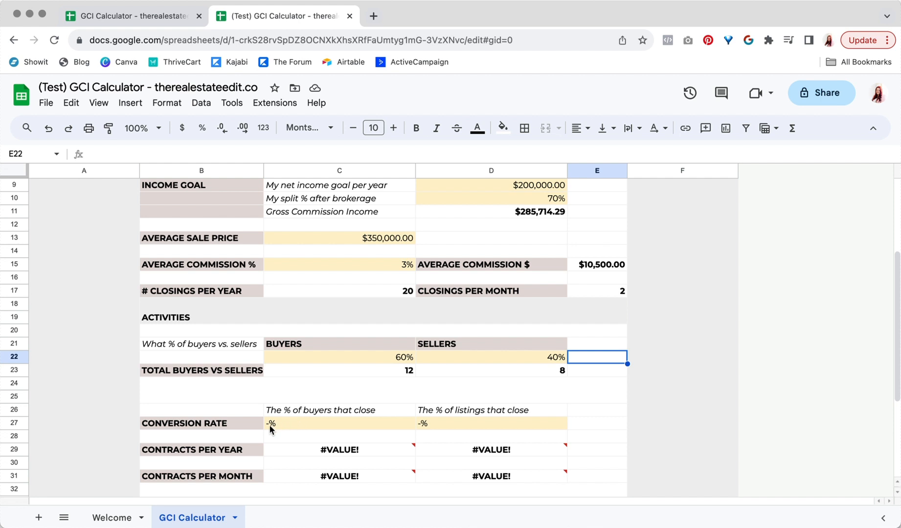
click(421, 423)
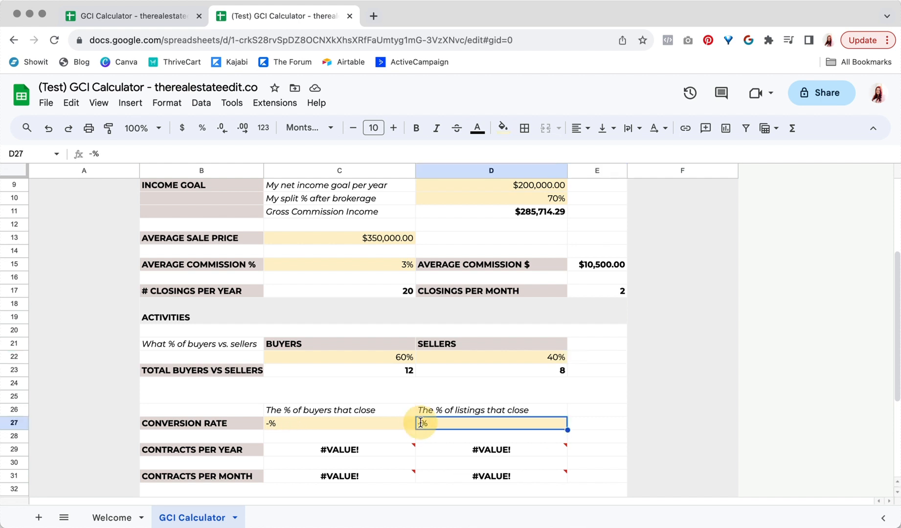
click(419, 422)
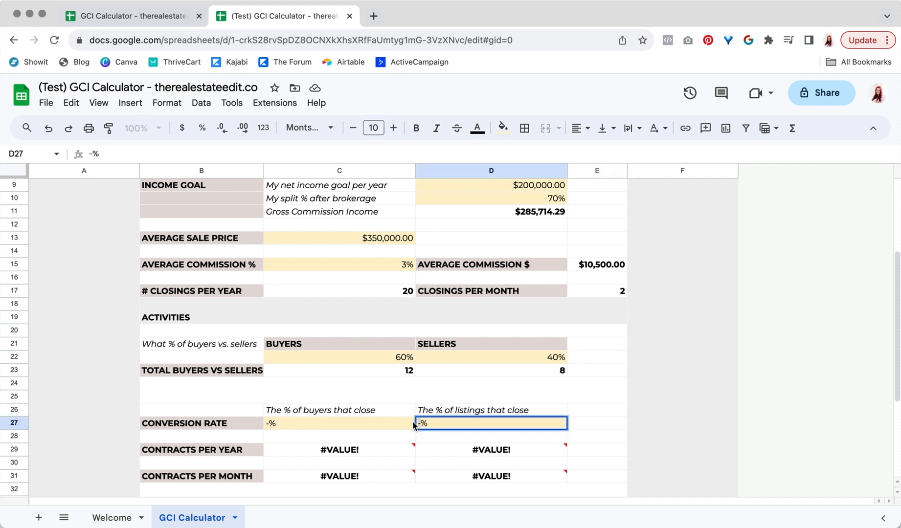
text(90)
click(586, 411)
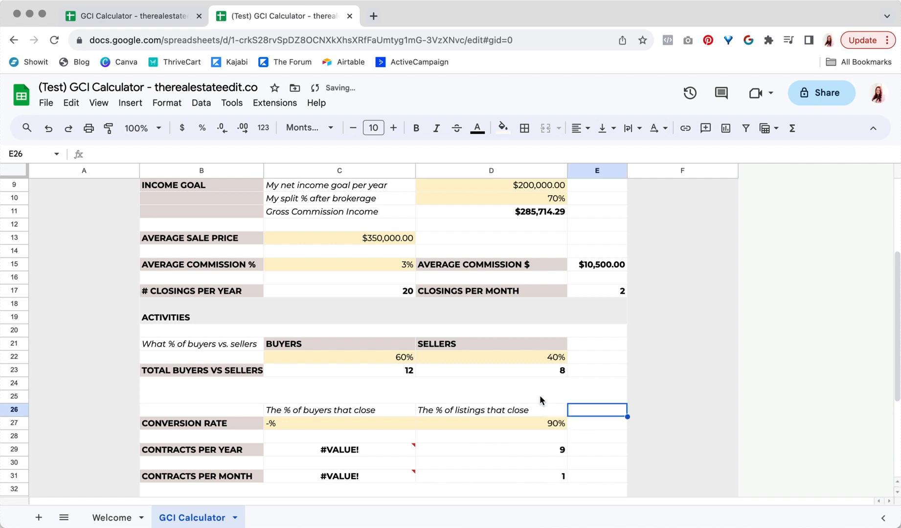
- In the Conversion Rate row, set the percentage of buyers that close to 70%
click(268, 423)
double_click(268, 421)
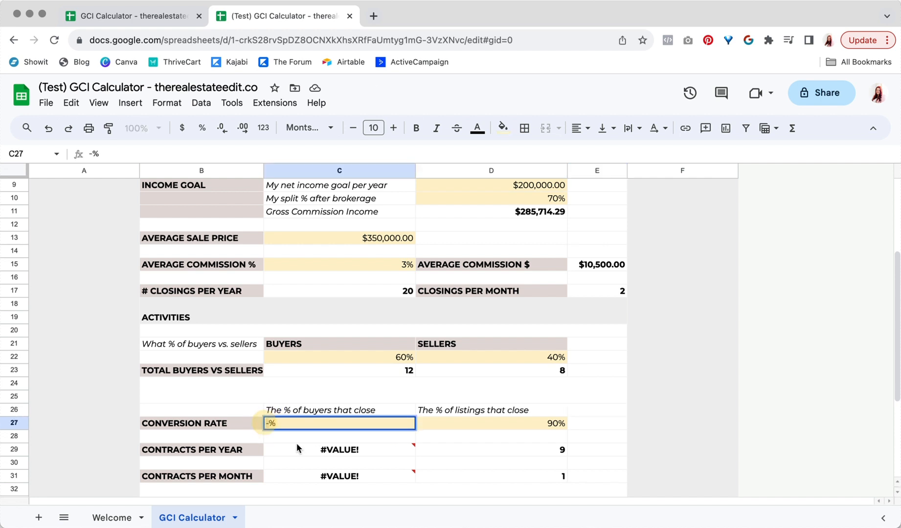
mouse_move(296, 444)
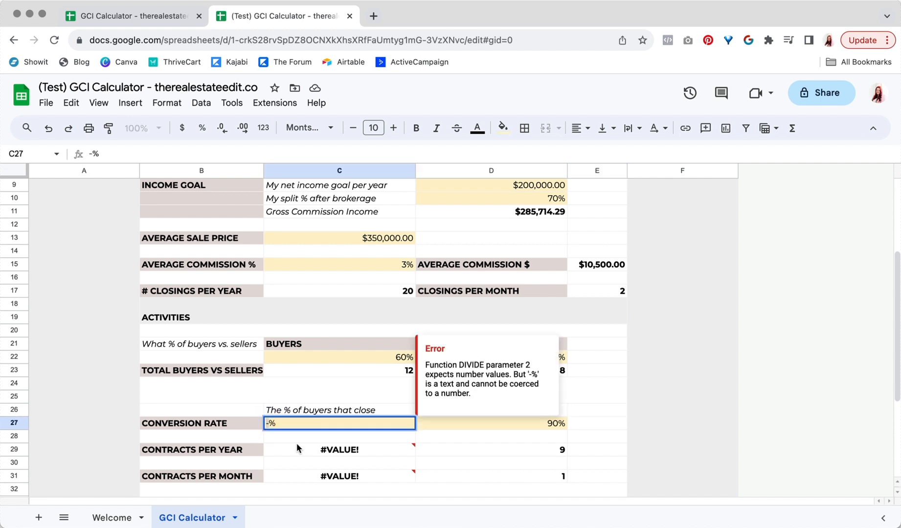
key(BackSpace)
text(70)
click(180, 398)
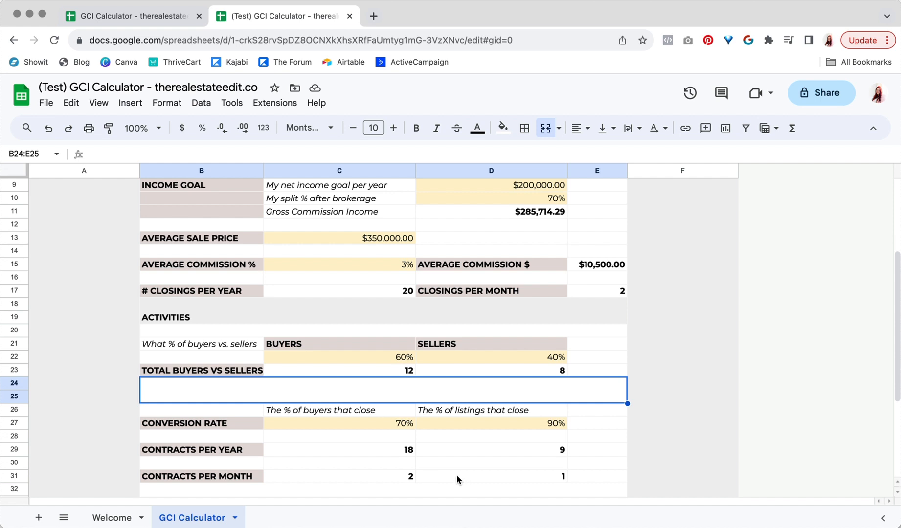
- In the Appt. Conversion Rate row, set the percentage of buyers agreements to 80%
scroll(457, 474, down, 5)
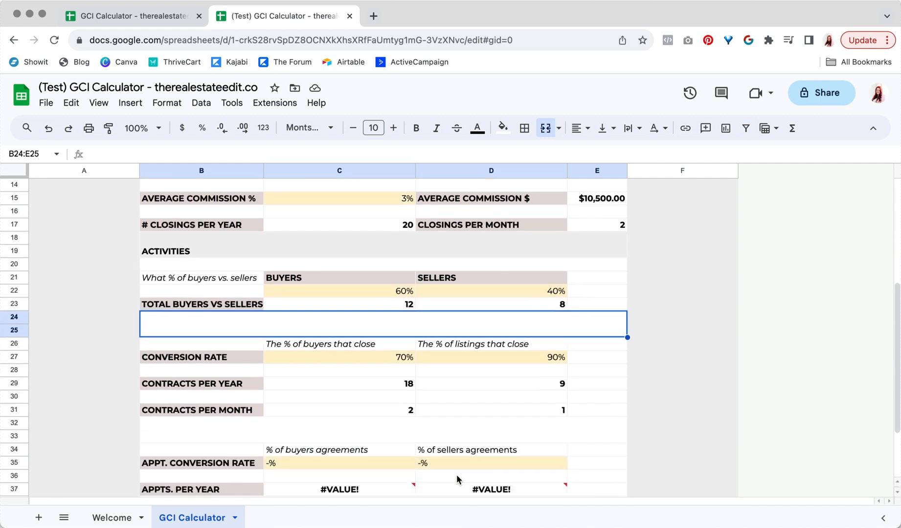
scroll(457, 479, down, 3)
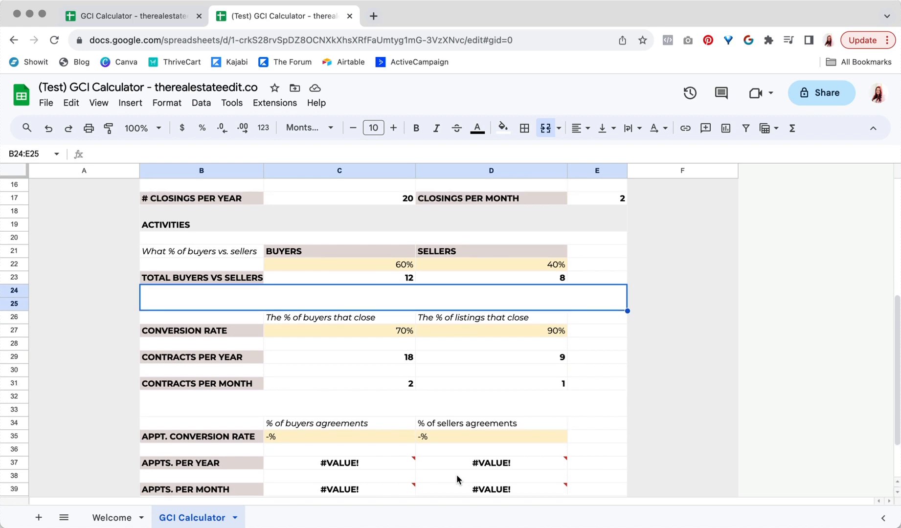
scroll(458, 478, up, 5)
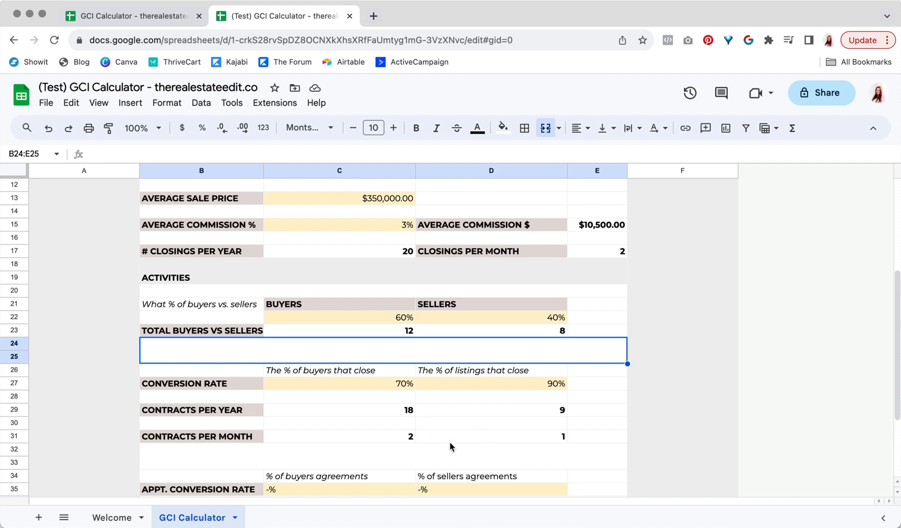
scroll(450, 446, down, 1)
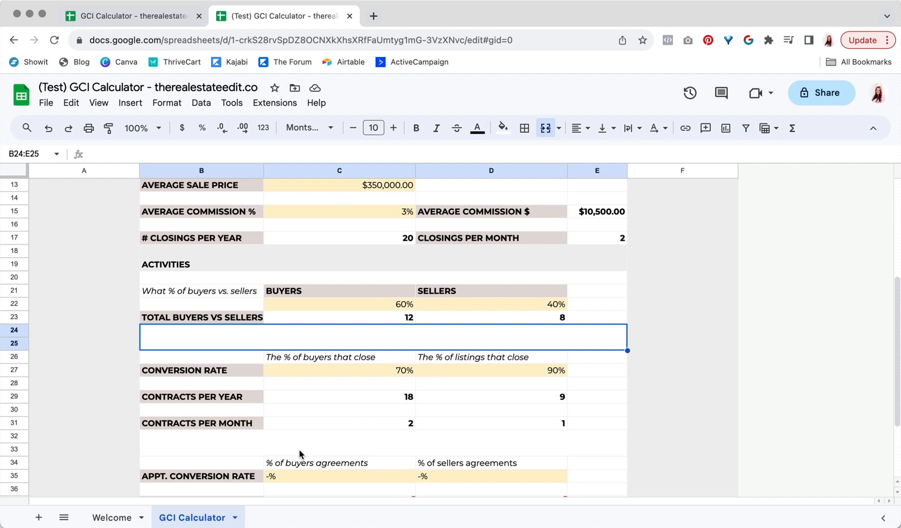
click(269, 478)
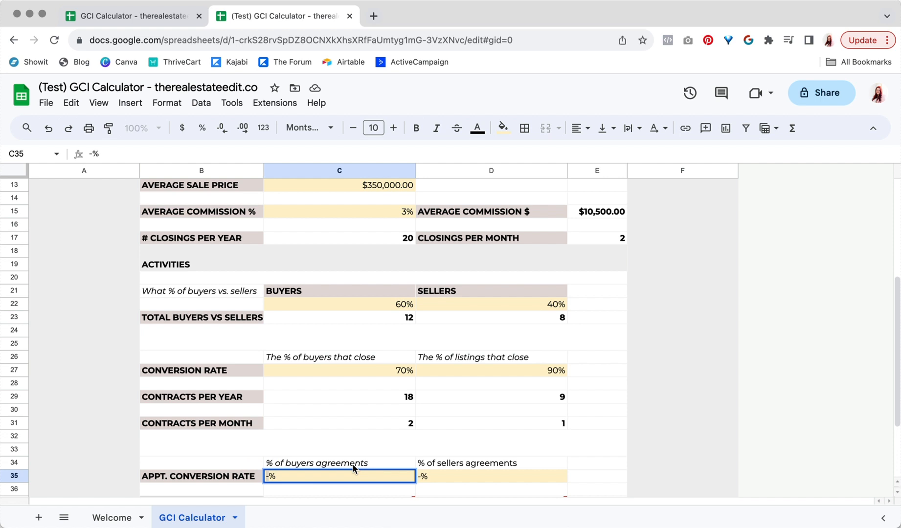
text(80)
click(590, 467)
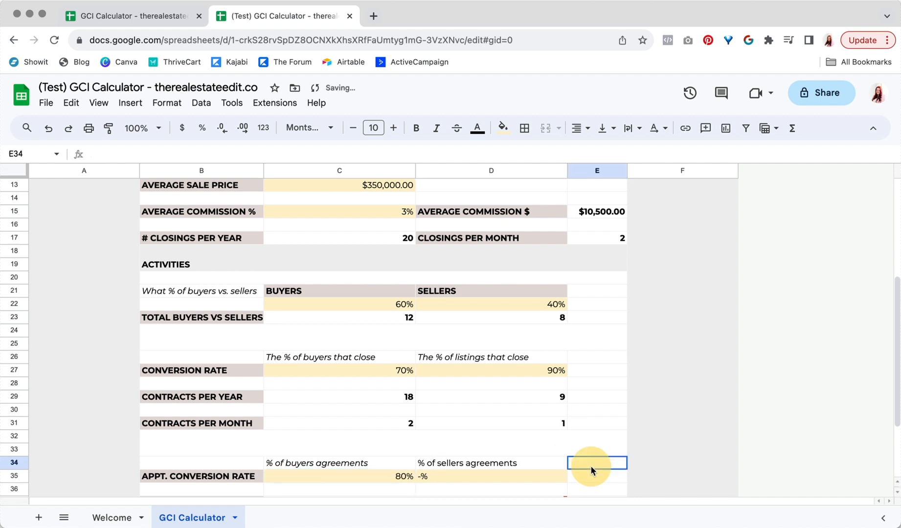
- In the Appt. Conversion Rate row, set the percentage of sellers agreements to 80%
click(421, 477)
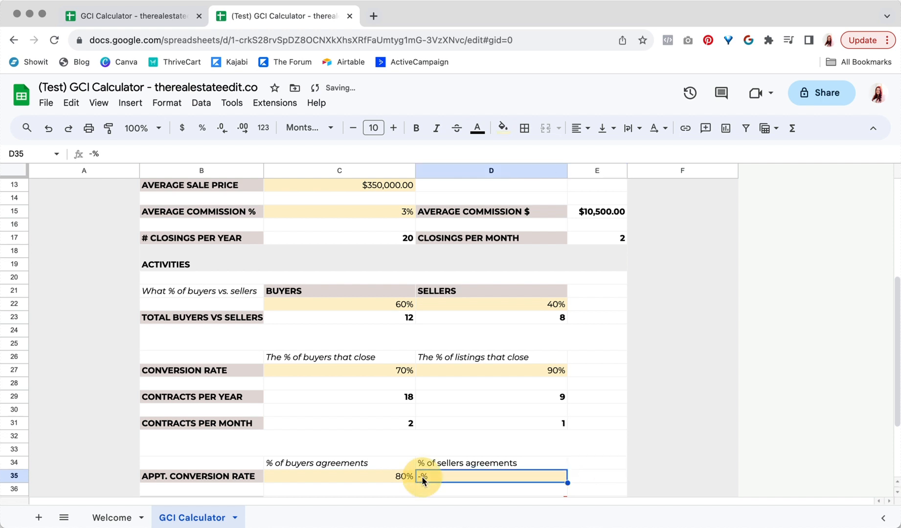
double_click(420, 475)
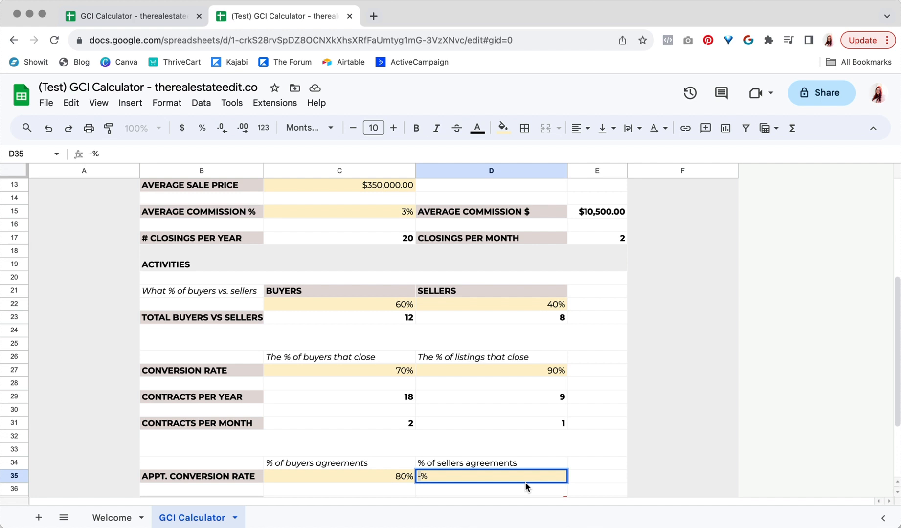
key(BackSpace)
text(80)
click(622, 461)
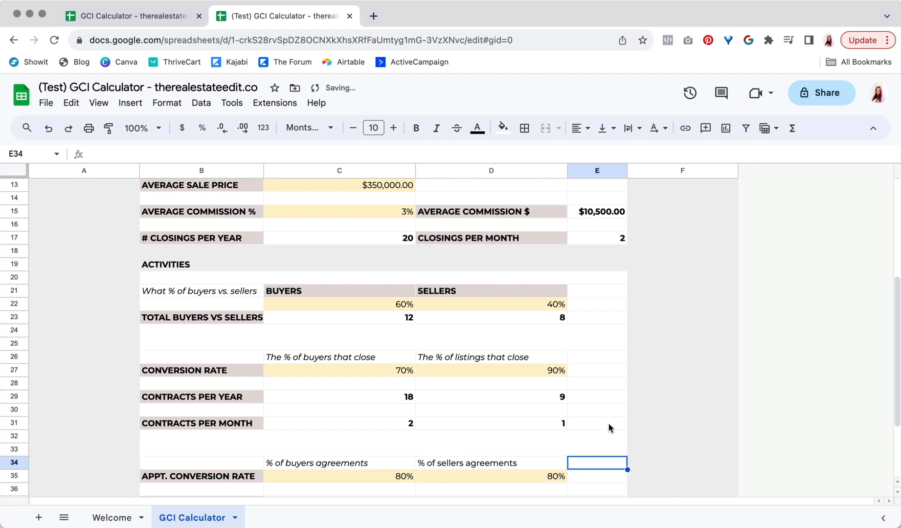
- Review the appointments per year and per month, and check the completed calculator from the income goal through the activities
scroll(608, 427, down, 1)
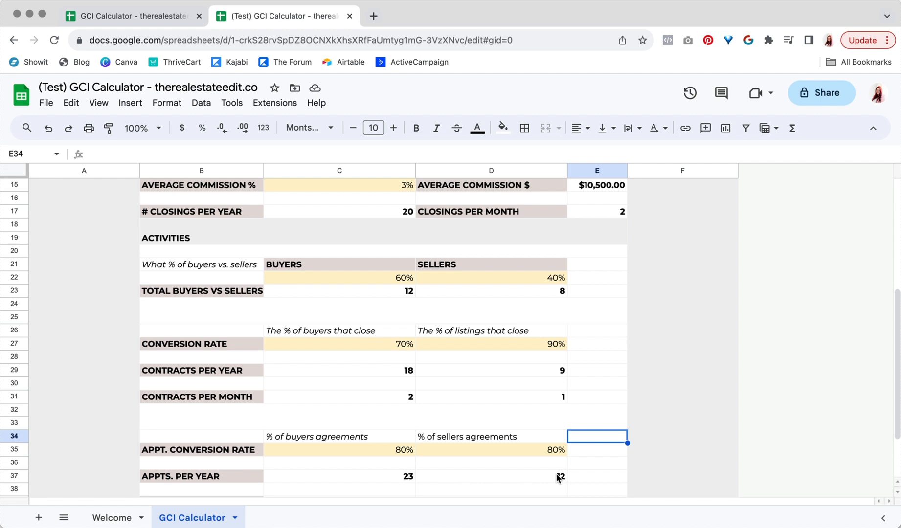
scroll(558, 478, down, 1)
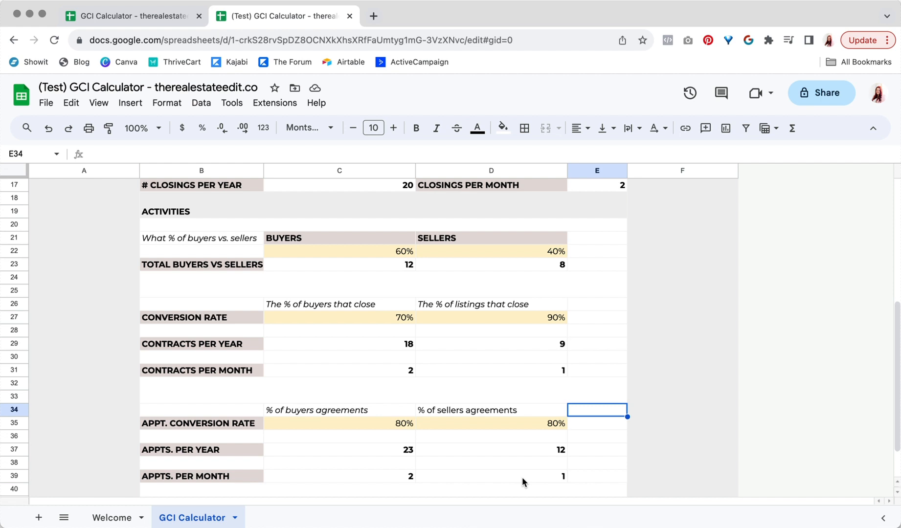
scroll(523, 477, down, 2)
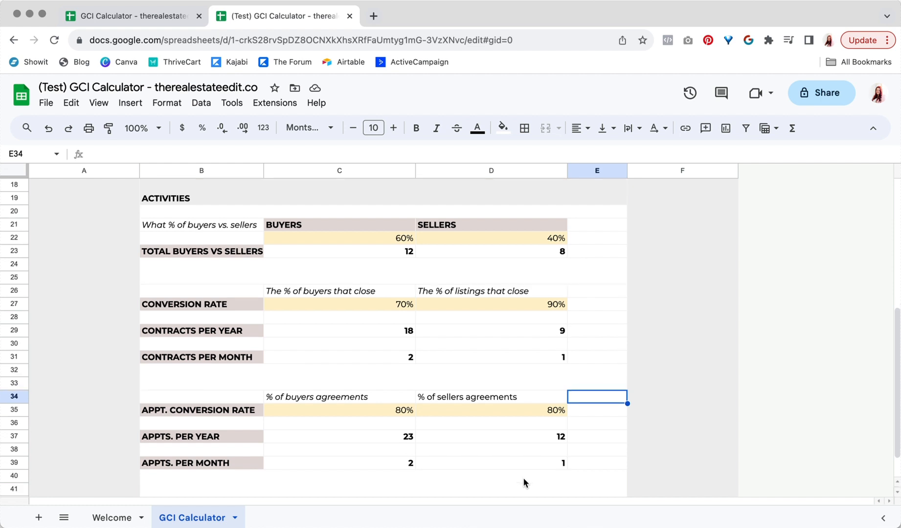
scroll(523, 483, up, 1)
scroll(522, 478, up, 10)
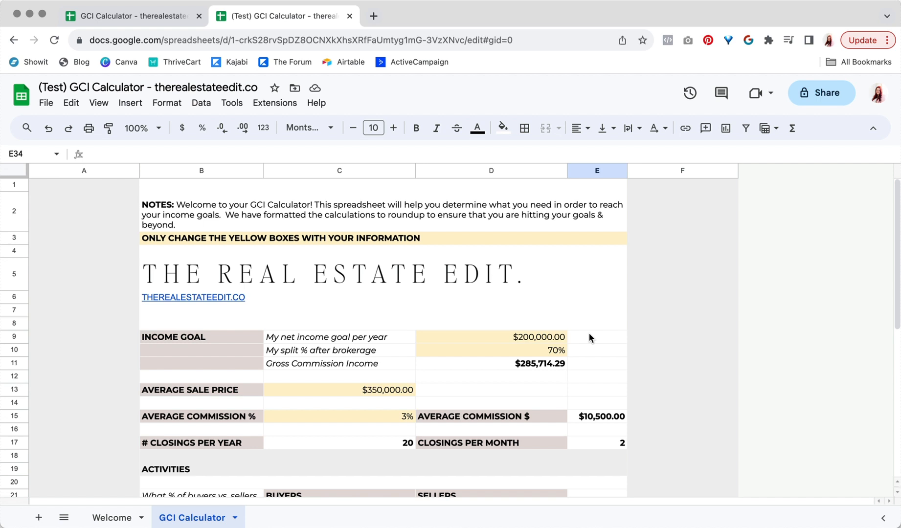
scroll(589, 336, down, 5)
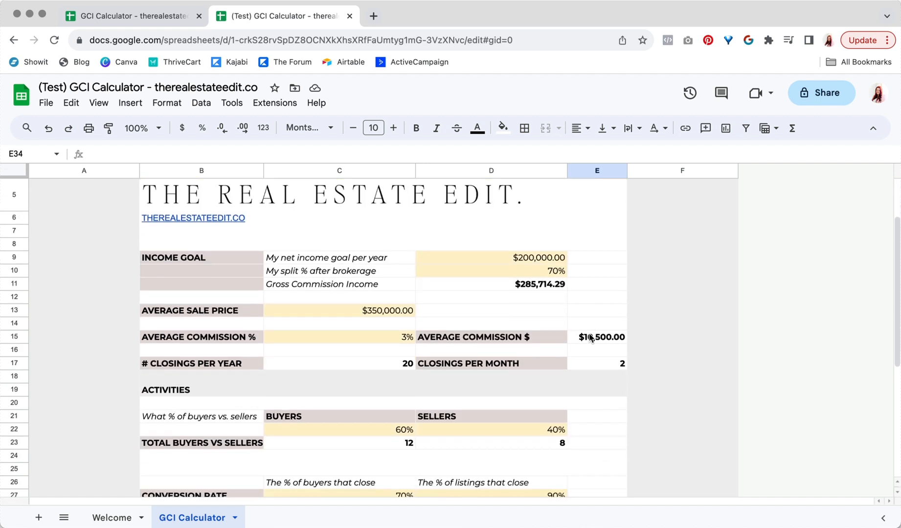
scroll(589, 336, down, 8)
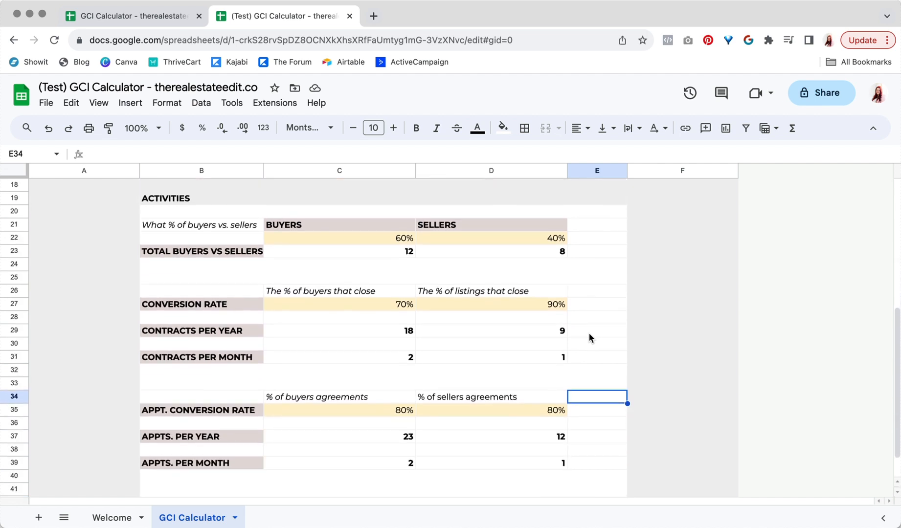